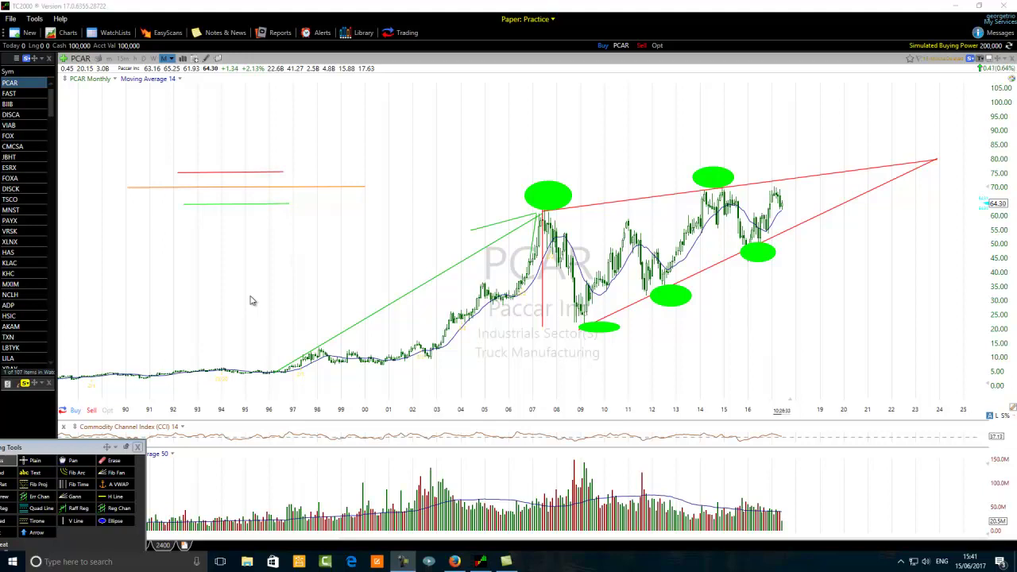
# Draw a falling trend line from about 52 to 31 around 1990–1991, ending at two short, nearly horizontal parallel lines near 31 and 26.
pyautogui.moveTo(72, 450); pyautogui.dragTo(154, 433)
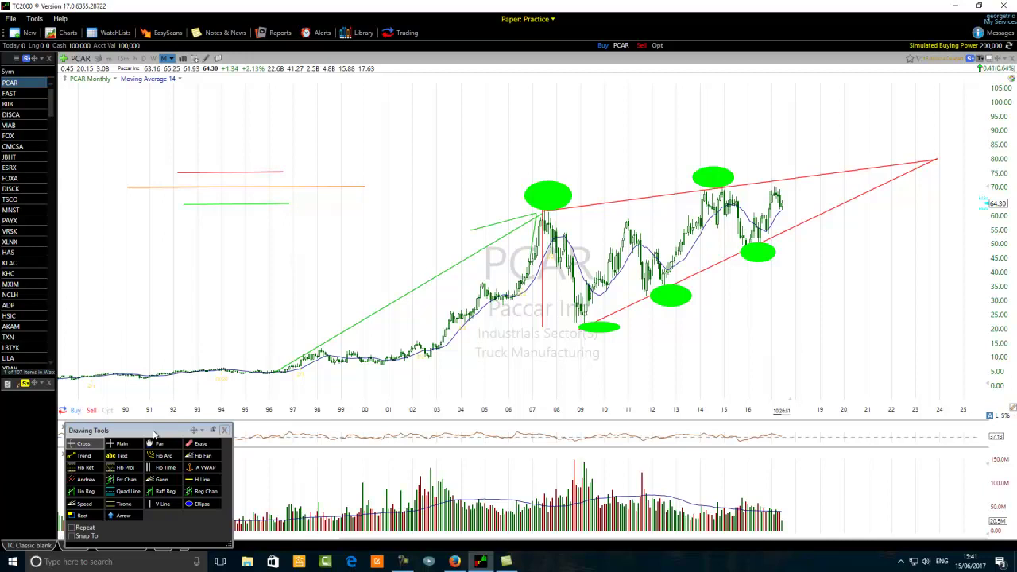
pyautogui.click(79, 457)
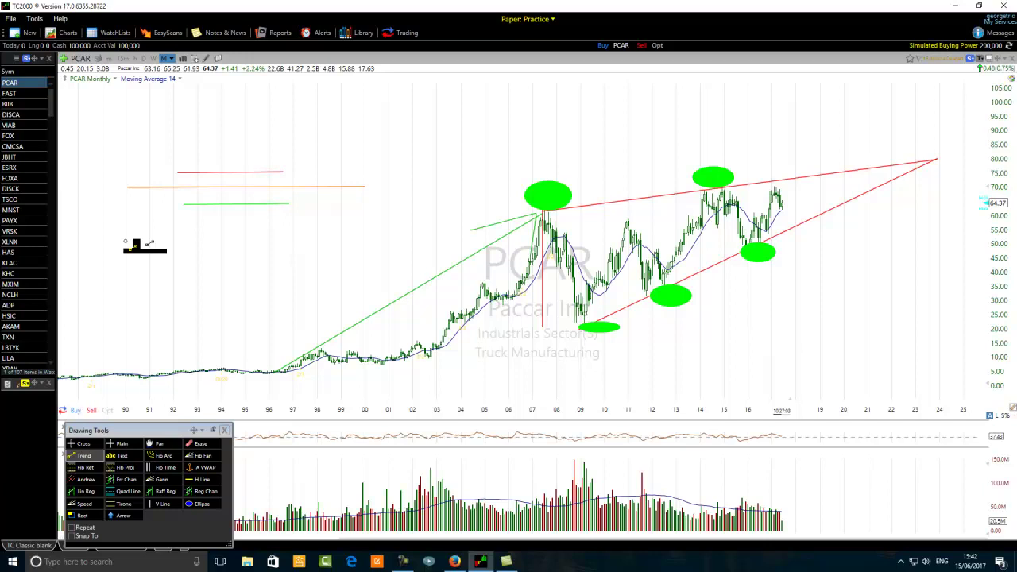
pyautogui.moveTo(114, 238); pyautogui.dragTo(165, 301)
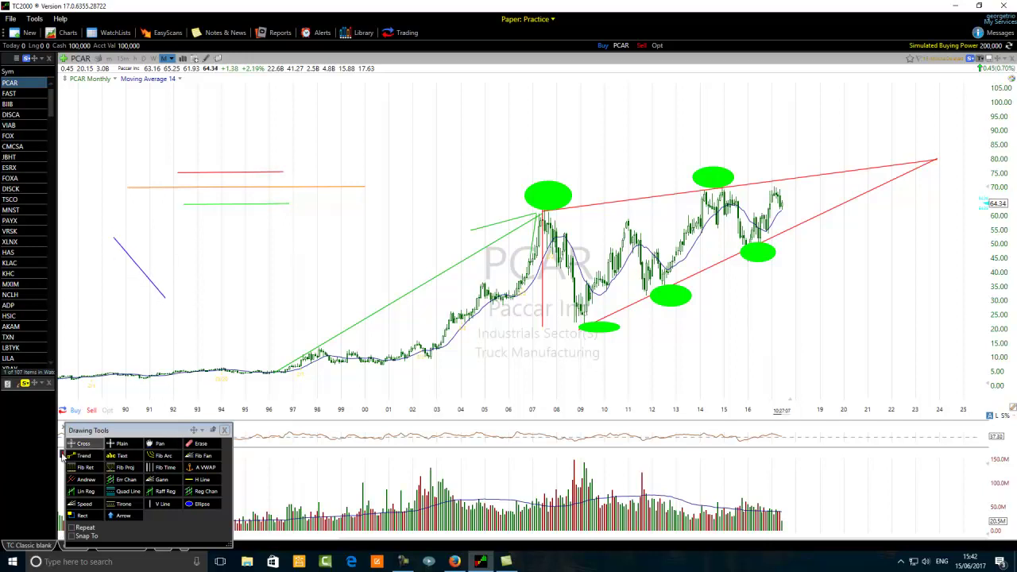
pyautogui.click(79, 456)
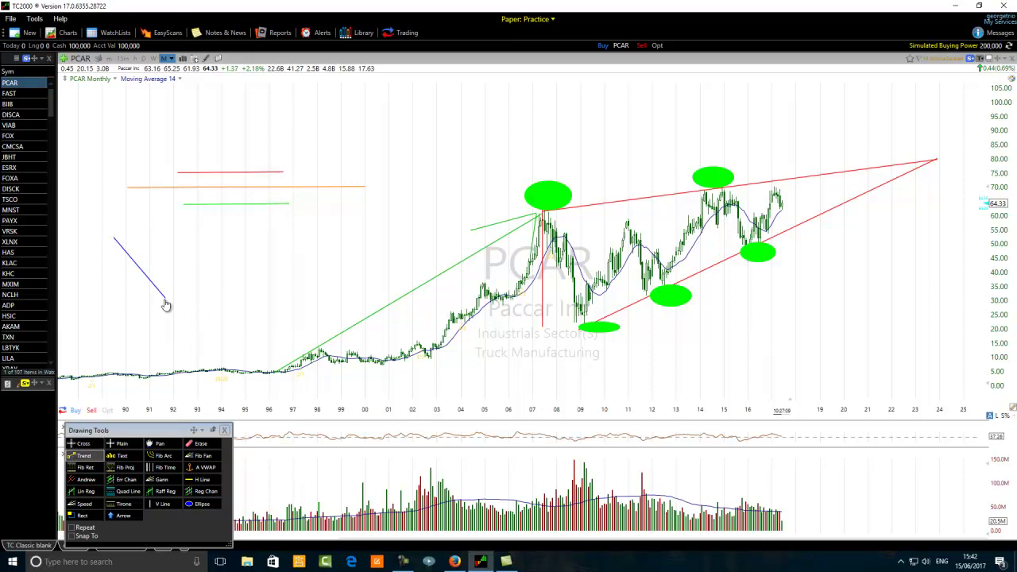
pyautogui.moveTo(165, 298); pyautogui.dragTo(233, 295)
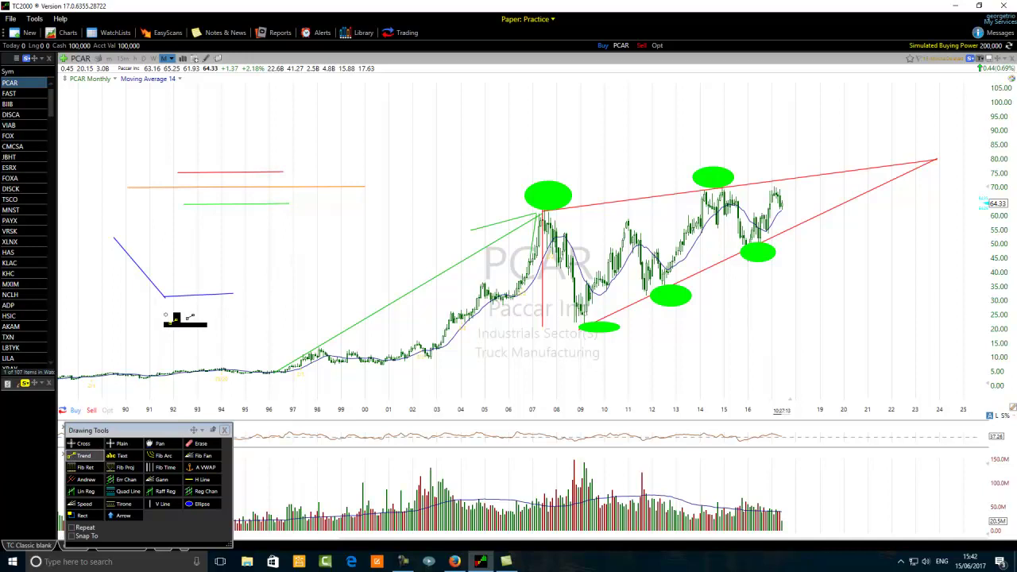
pyautogui.moveTo(166, 312); pyautogui.dragTo(236, 312)
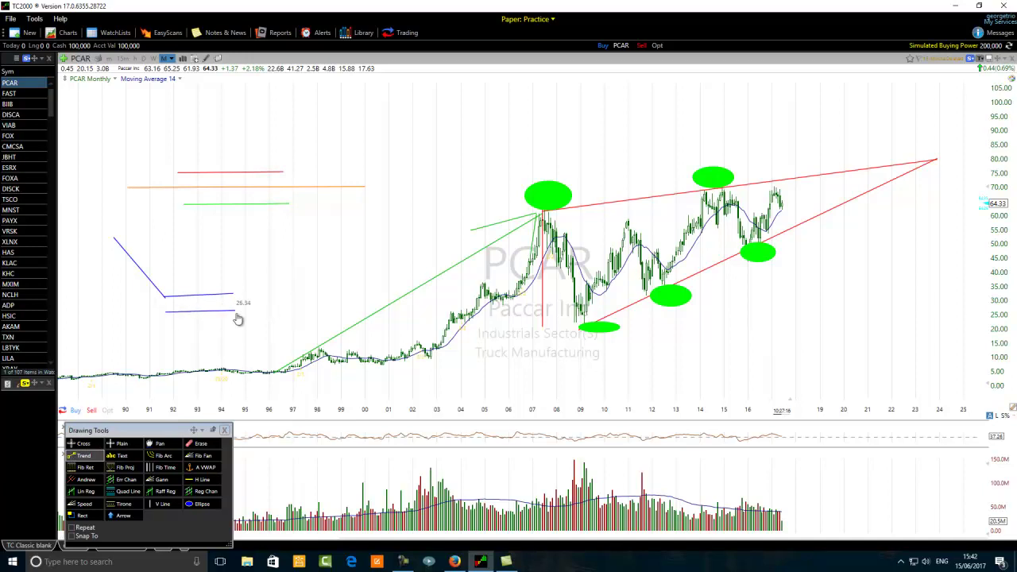
# Draw a downward arrow from three trend lines, starting at the upper short blue line and ending near 10 at 1995.
pyautogui.click(244, 174)
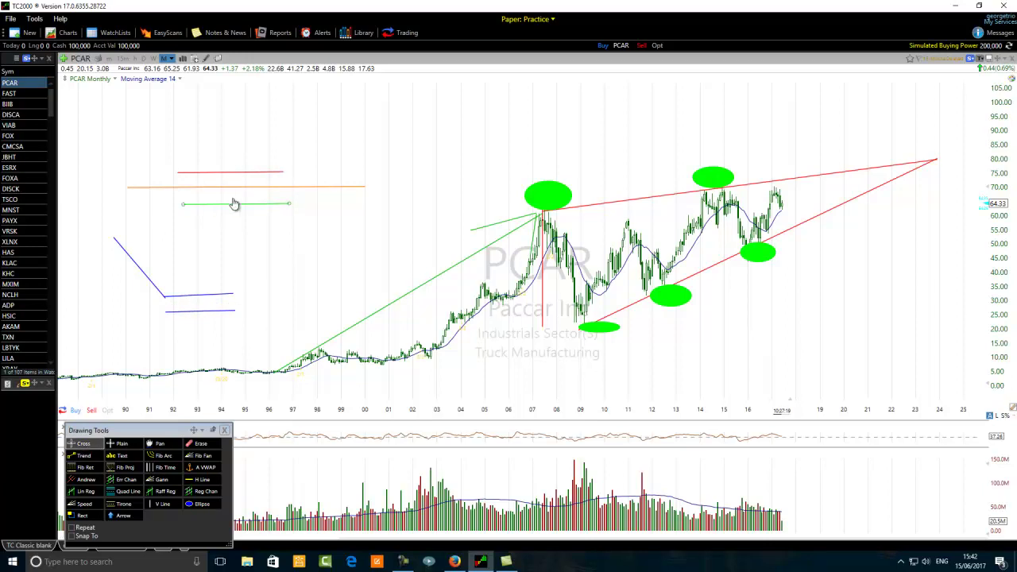
pyautogui.moveTo(240, 180)
pyautogui.click(82, 456)
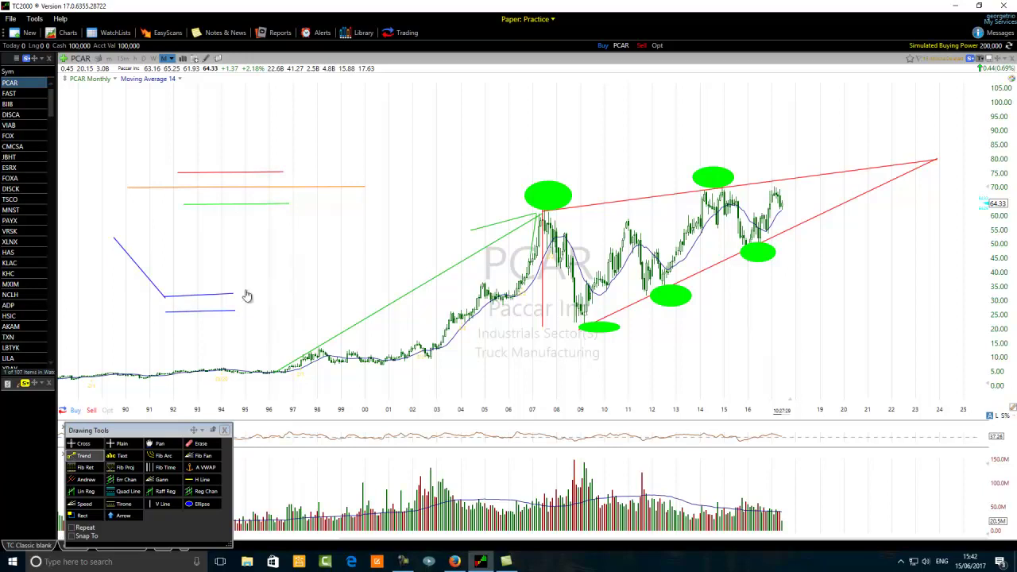
pyautogui.moveTo(225, 296); pyautogui.dragTo(245, 359)
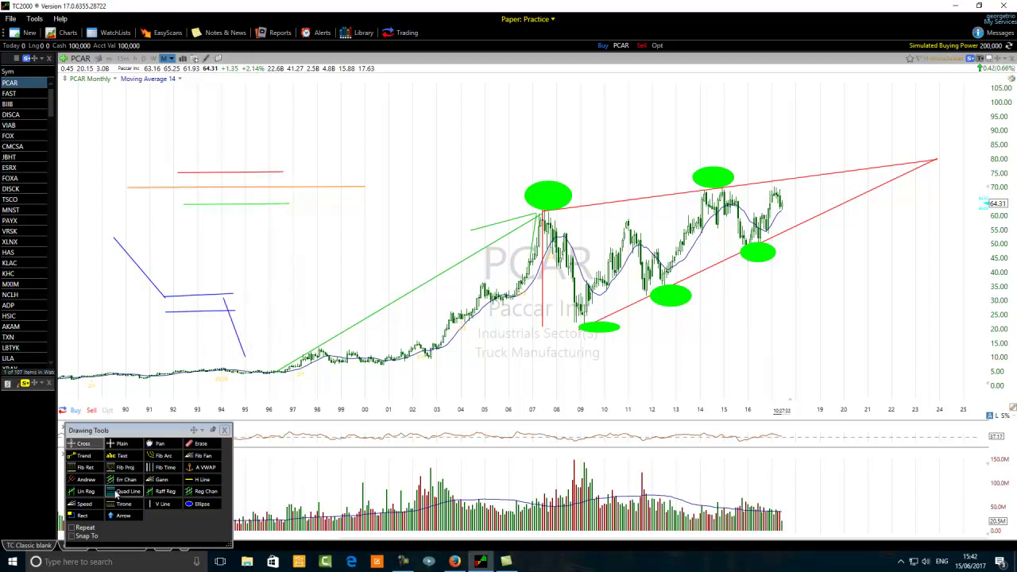
pyautogui.click(71, 459)
pyautogui.moveTo(246, 359)
pyautogui.mouseDown()
pyautogui.moveTo(287, 360)
pyautogui.moveTo(248, 365)
pyautogui.mouseUp()
pyautogui.click(82, 455)
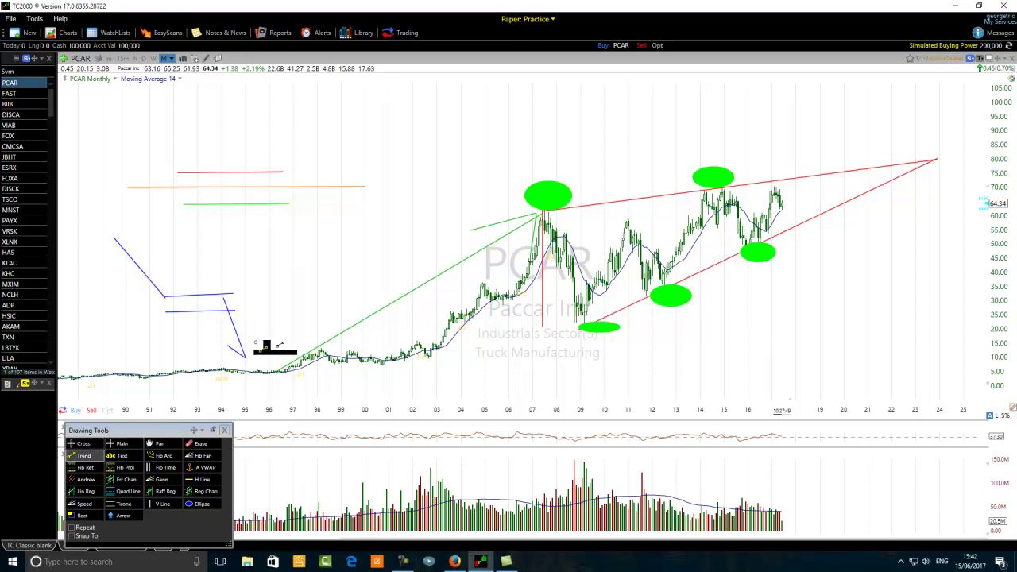
pyautogui.moveTo(252, 334); pyautogui.dragTo(246, 359)
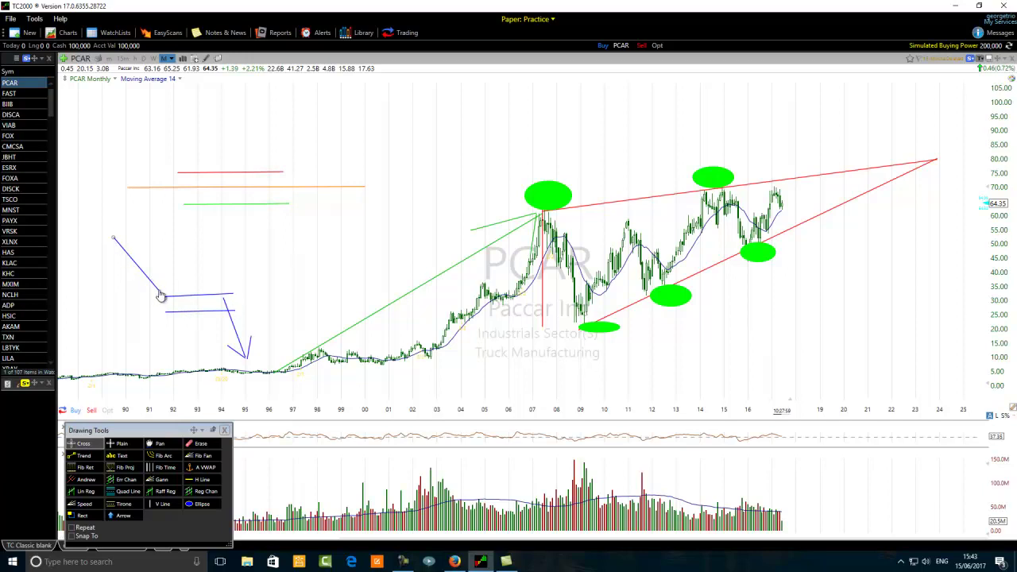
# Draw a rising trend line from the end of the lower short blue line up to about 62 in mid-1999.
pyautogui.moveTo(160, 296); pyautogui.dragTo(164, 297)
pyautogui.click(205, 298)
pyautogui.click(83, 455)
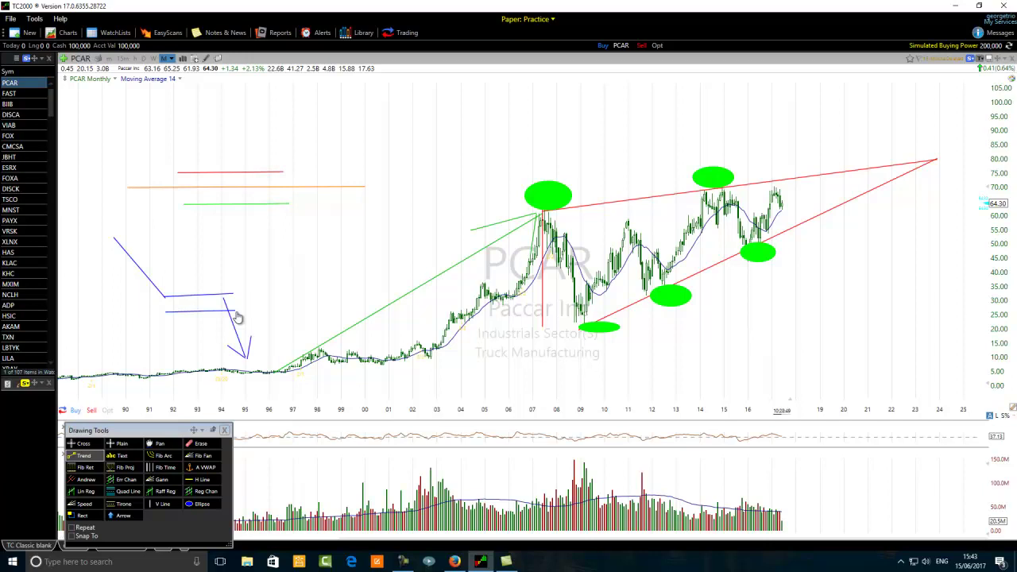
pyautogui.moveTo(235, 311)
pyautogui.mouseDown()
pyautogui.moveTo(288, 301)
pyautogui.moveTo(353, 215)
pyautogui.mouseUp()
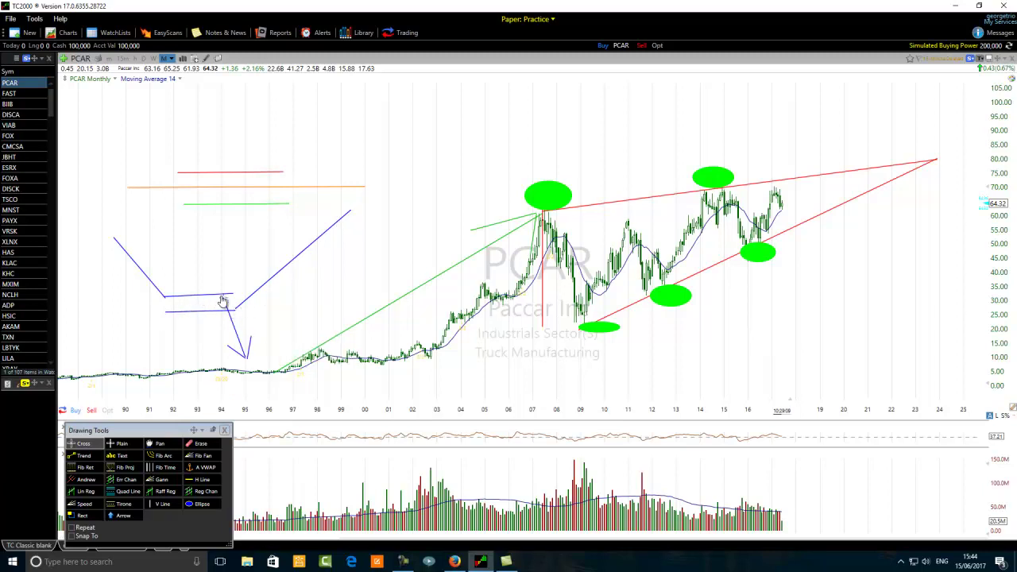
# Draw a W-shaped zigzag of four trend lines bouncing between the horizontal red line and the horizontal green line.
pyautogui.click(72, 459)
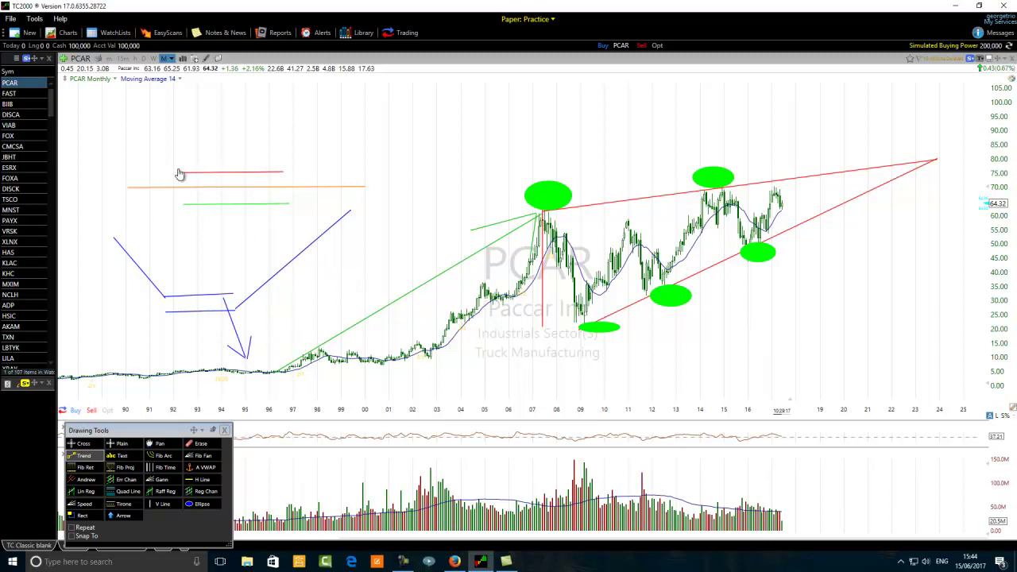
pyautogui.moveTo(188, 172)
pyautogui.mouseDown()
pyautogui.moveTo(196, 205)
pyautogui.moveTo(211, 204)
pyautogui.mouseUp()
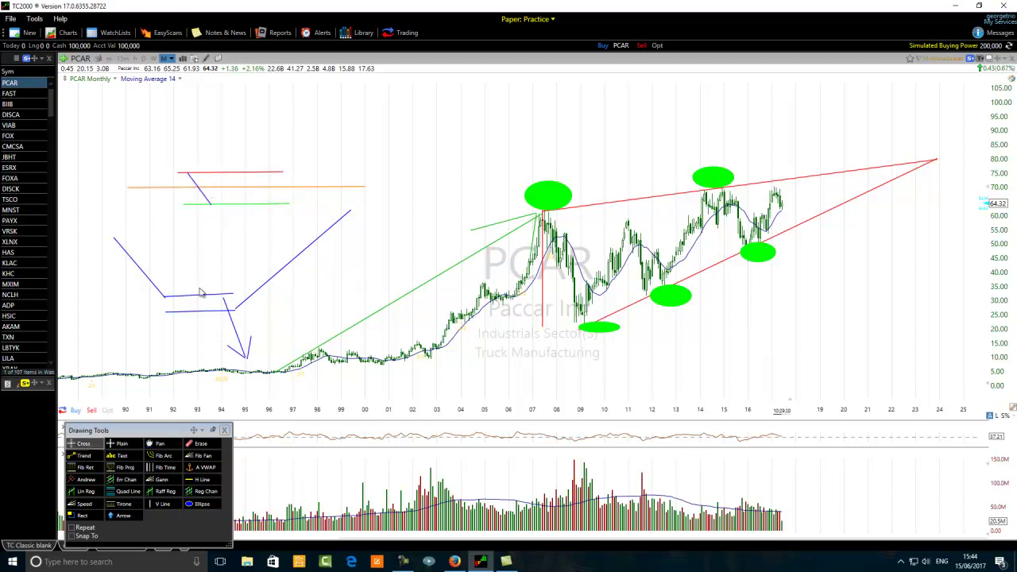
pyautogui.click(83, 456)
pyautogui.moveTo(210, 204); pyautogui.dragTo(246, 173)
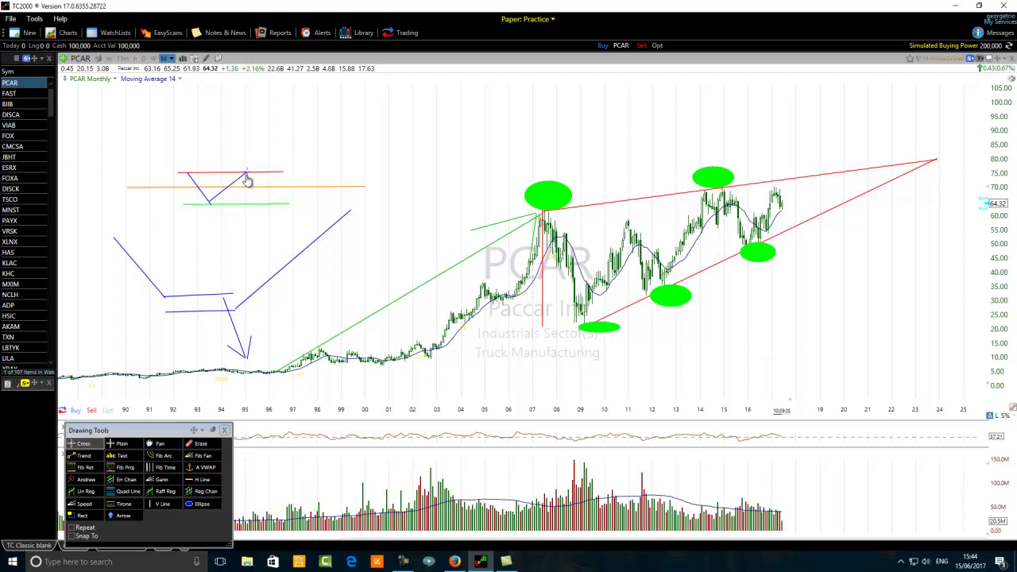
pyautogui.click(71, 457)
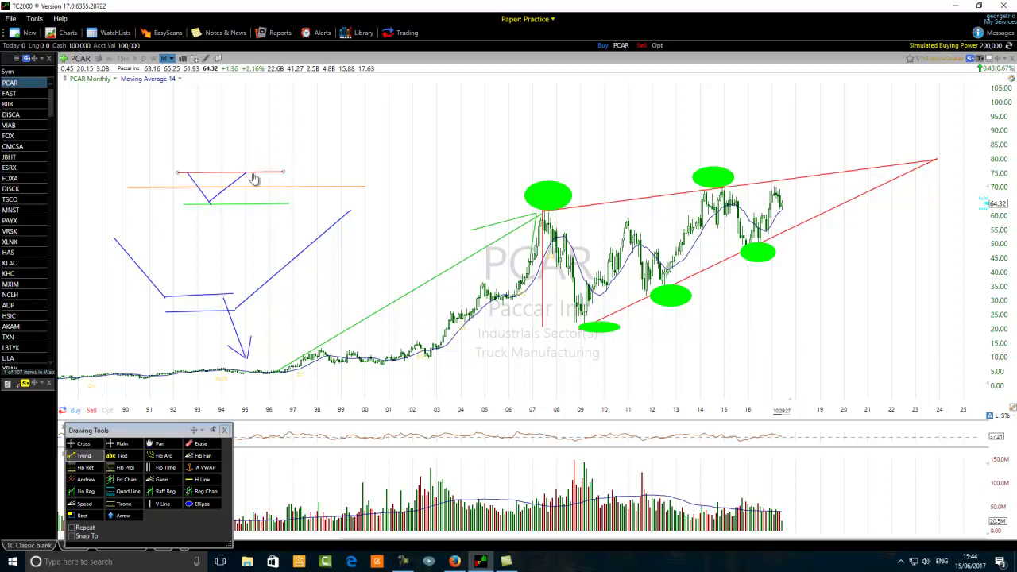
pyautogui.moveTo(248, 173); pyautogui.dragTo(266, 204)
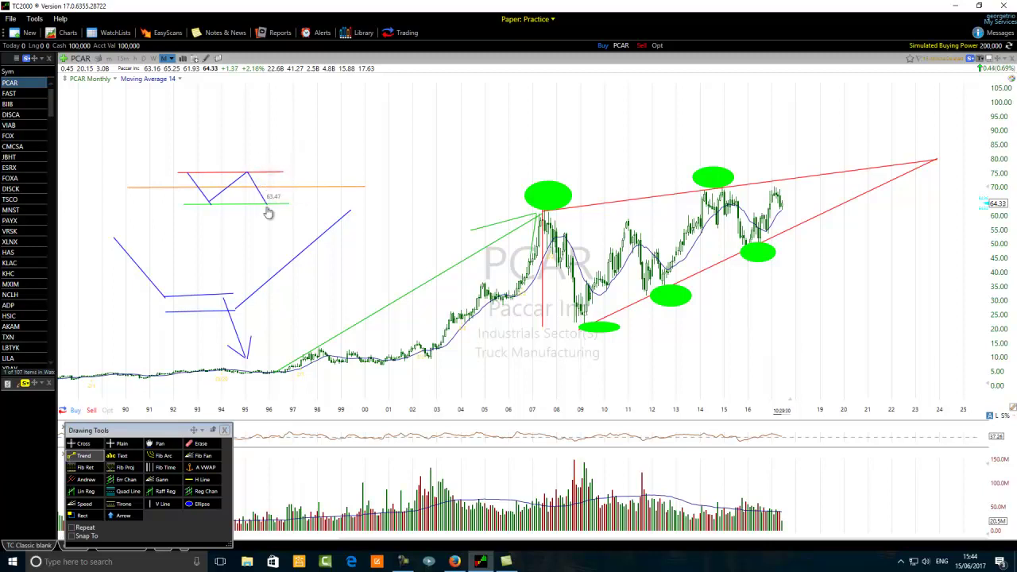
pyautogui.click(73, 456)
pyautogui.moveTo(266, 204); pyautogui.dragTo(284, 172)
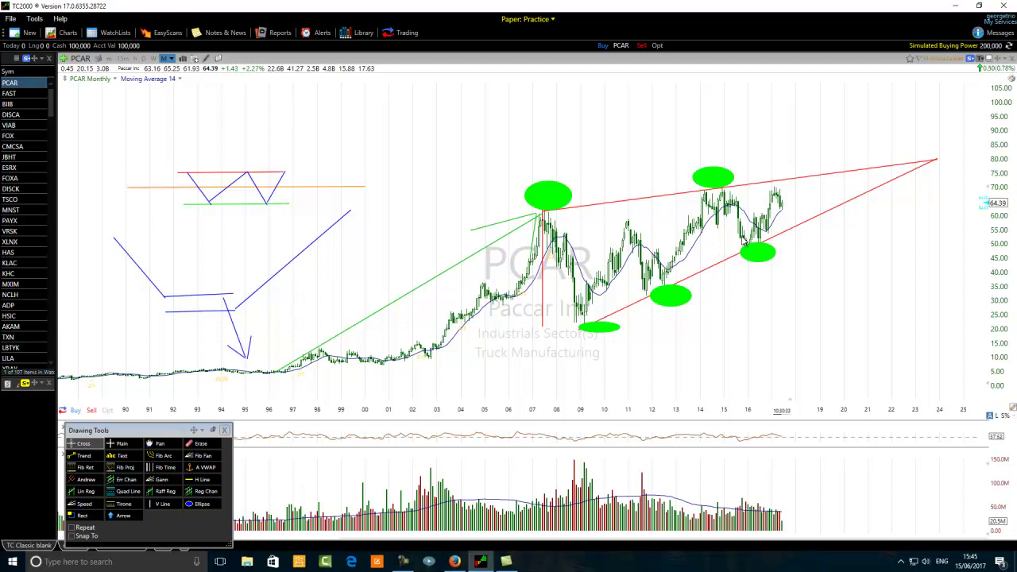
# Draw a steep rising trend line from about 2000 to a peak near 90 in 2005, and a short falling line from that peak.
pyautogui.click(72, 459)
pyautogui.moveTo(376, 277); pyautogui.dragTo(485, 128)
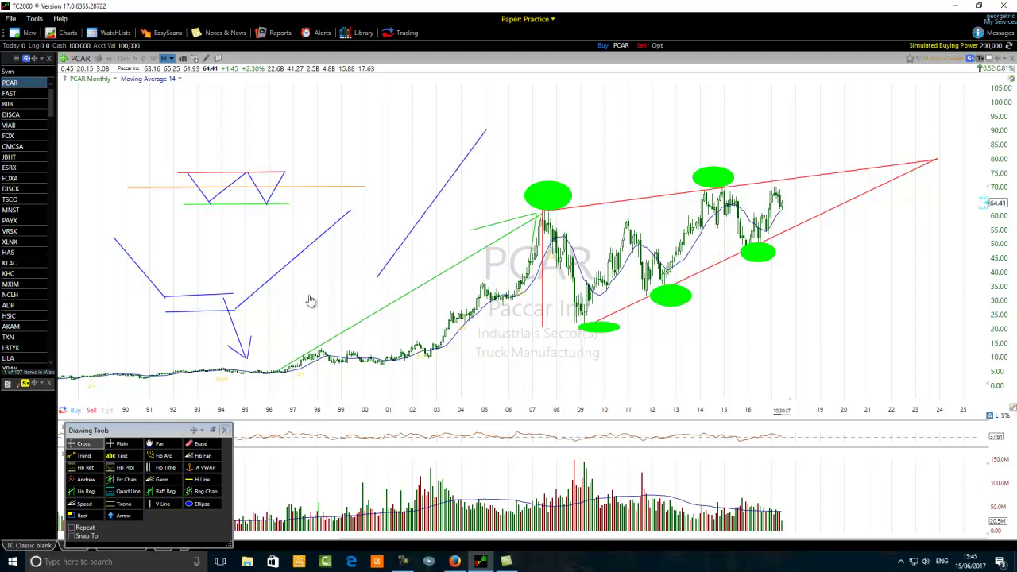
pyautogui.click(82, 456)
pyautogui.moveTo(485, 130); pyautogui.dragTo(507, 192)
pyautogui.click(199, 205)
pyautogui.click(279, 174)
# Draw a midline trend line from the red wedge's apex near 80 back to about 37 at the vertical red line, and colour it orange.
pyautogui.click(74, 457)
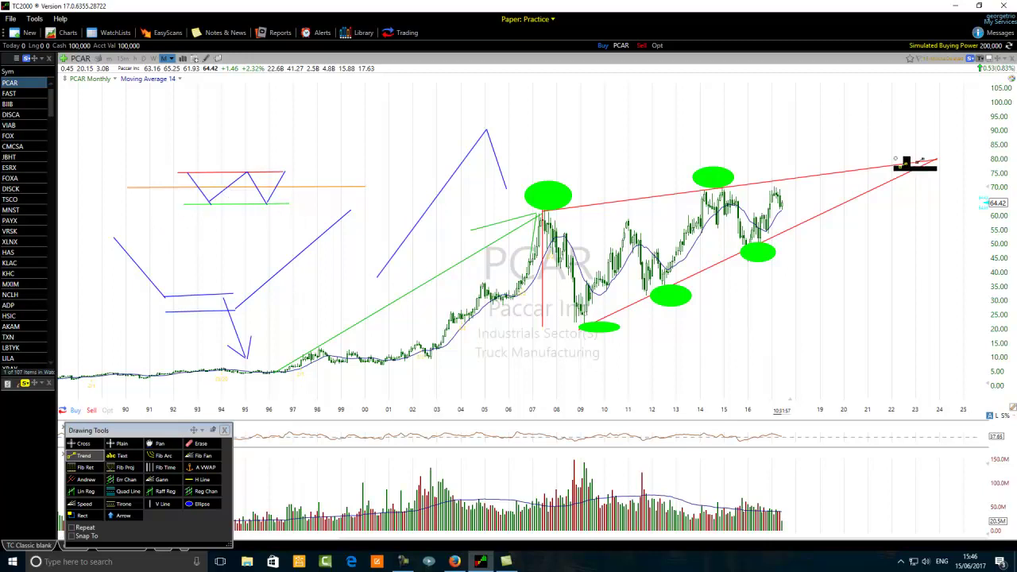
pyautogui.moveTo(936, 160); pyautogui.dragTo(544, 286)
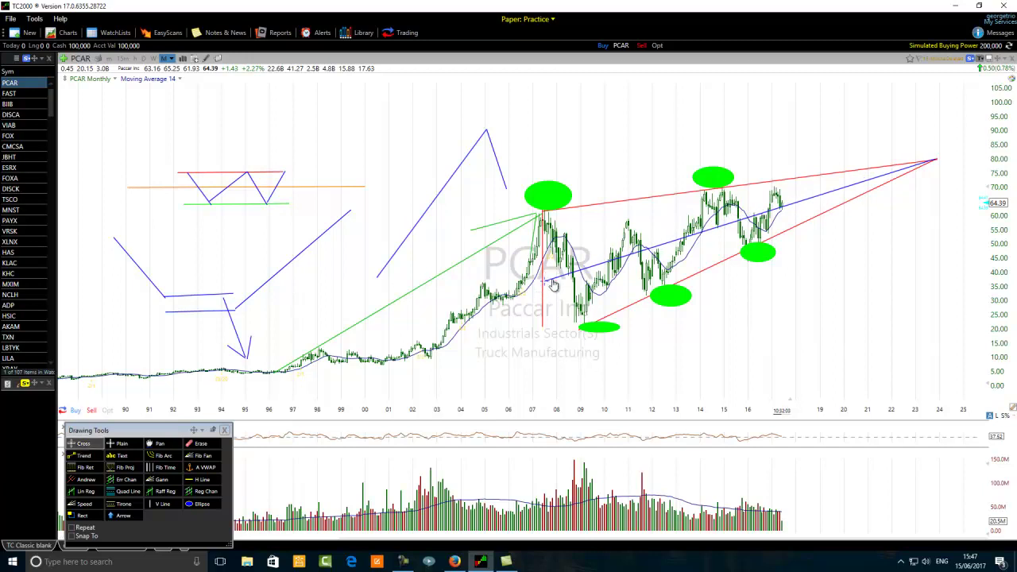
pyautogui.rightClick(725, 227)
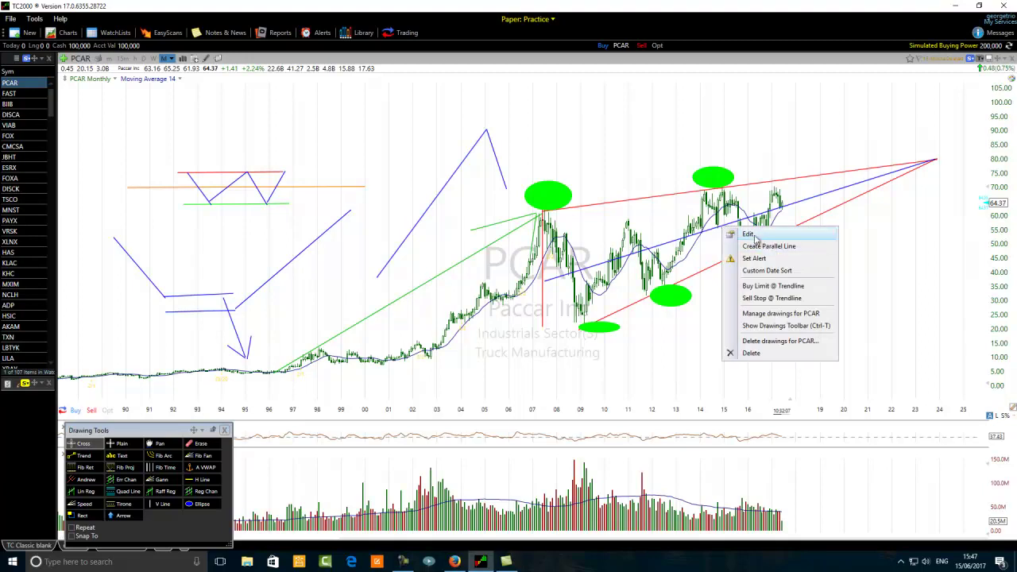
pyautogui.click(745, 235)
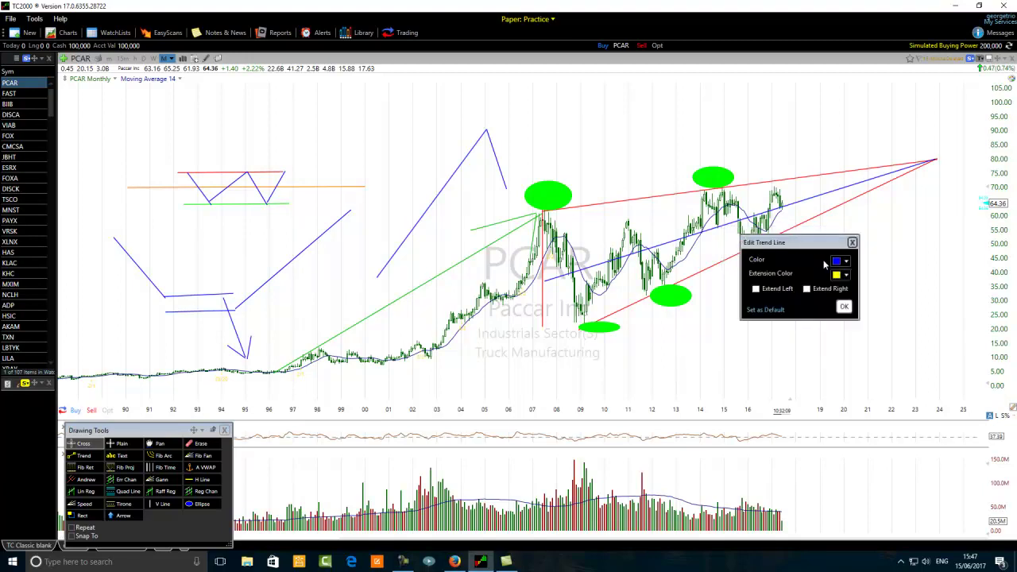
pyautogui.click(838, 262)
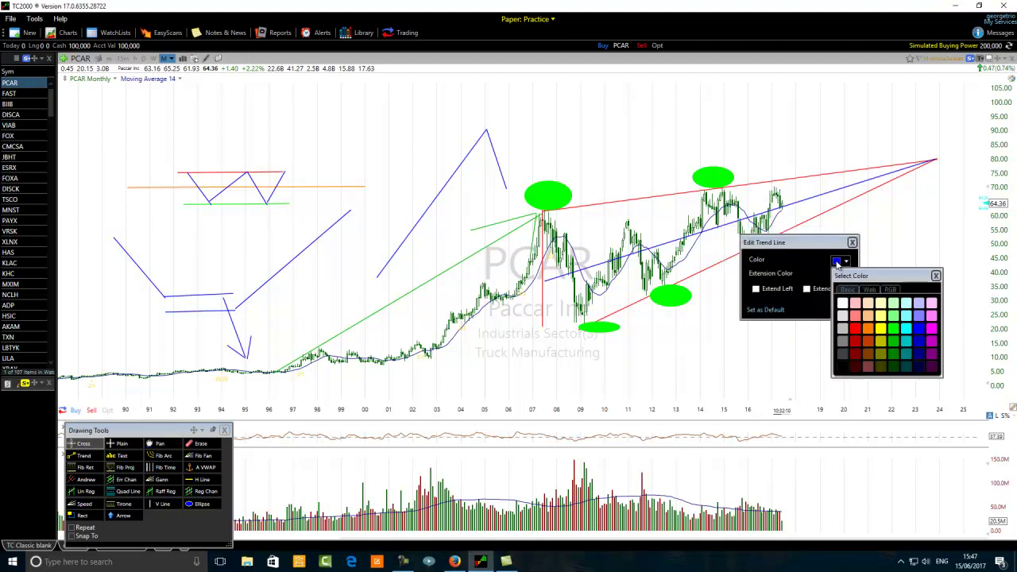
pyautogui.click(868, 328)
pyautogui.click(846, 307)
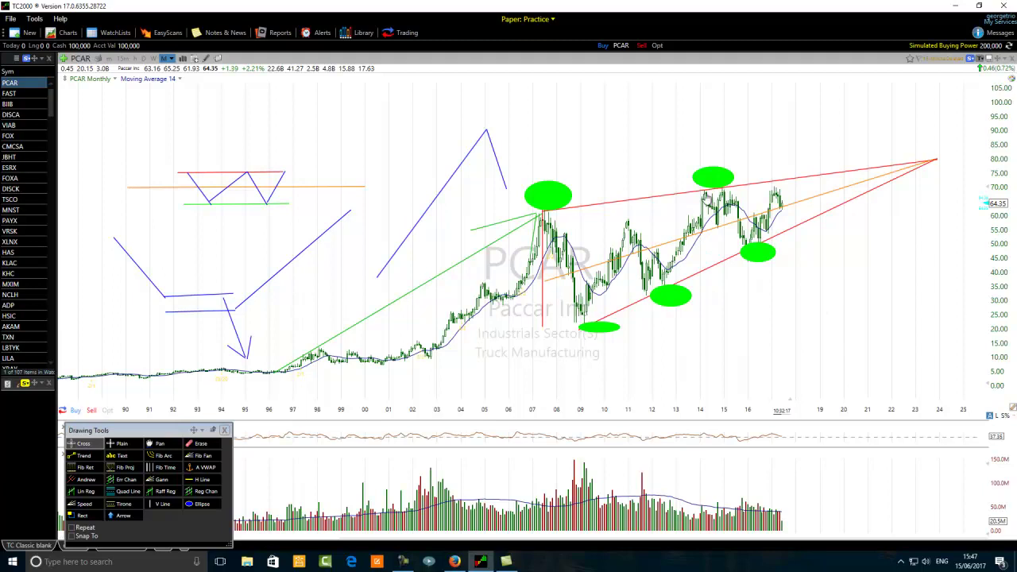
# Switch the chart to the Hourly timeframe and examine how recent prices behave around the orange midline.
pyautogui.moveTo(783, 213)
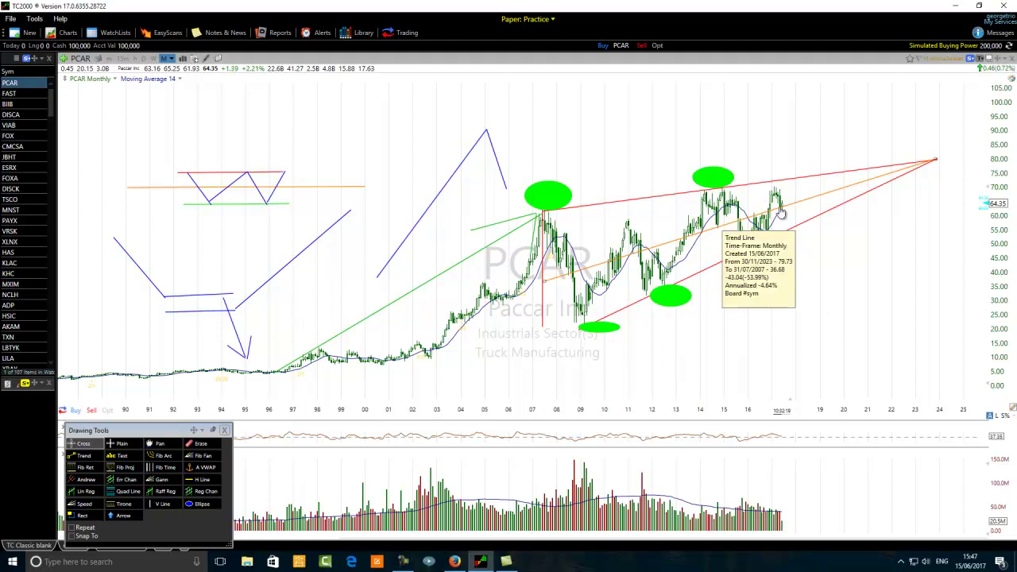
pyautogui.scroll(5, 783, 213)
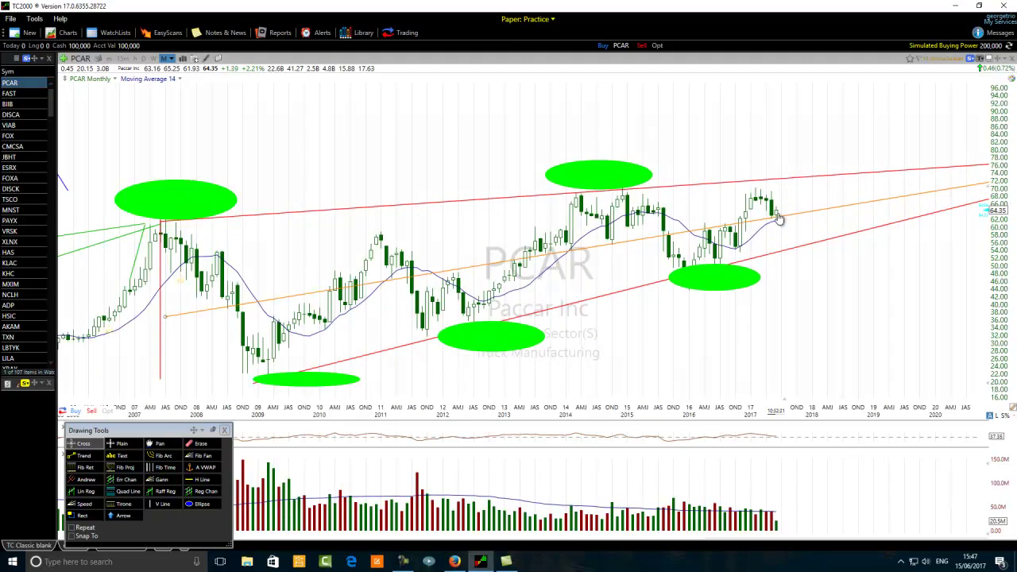
pyautogui.click(171, 59)
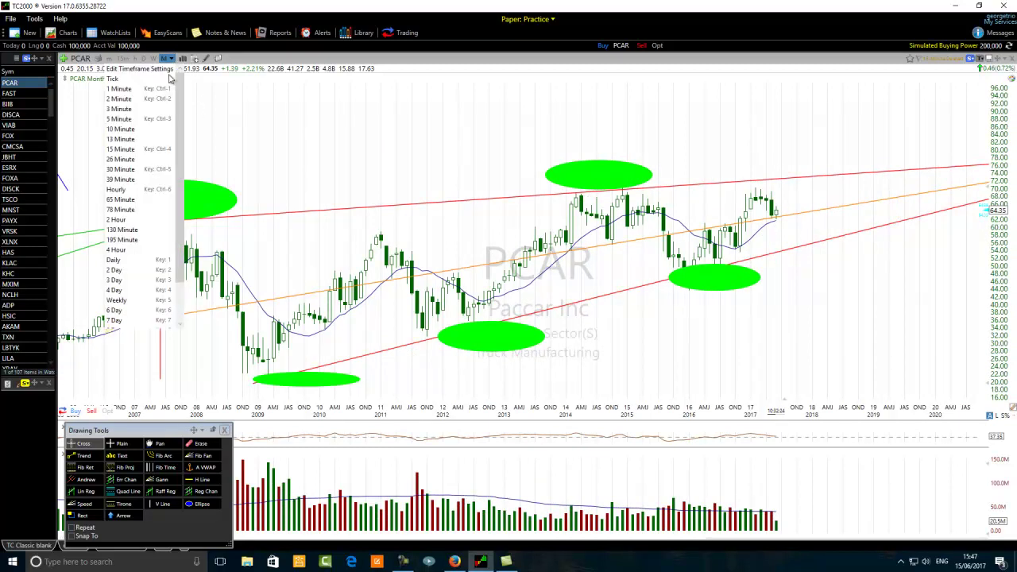
pyautogui.click(116, 189)
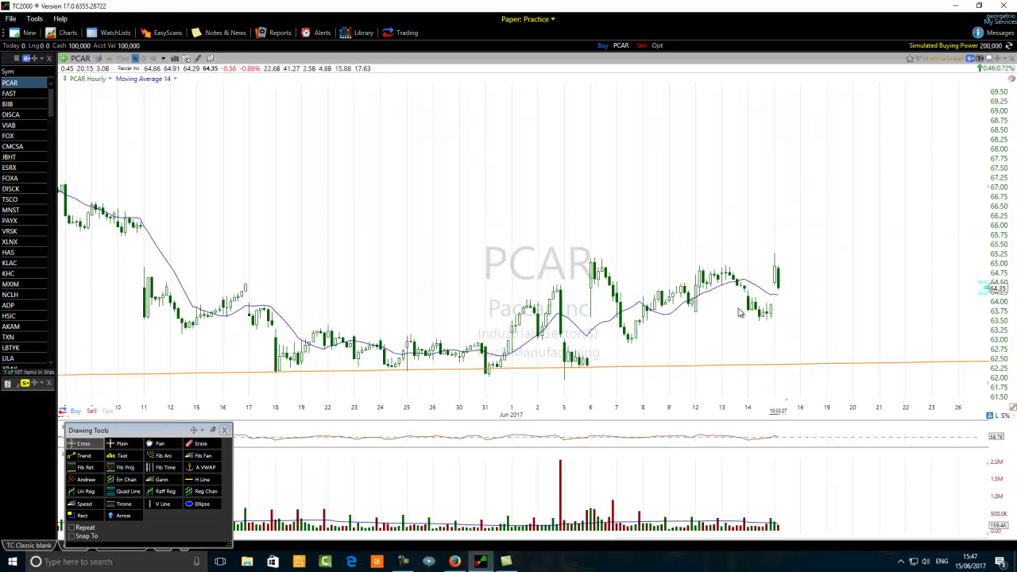
pyautogui.scroll(-3, 739, 312)
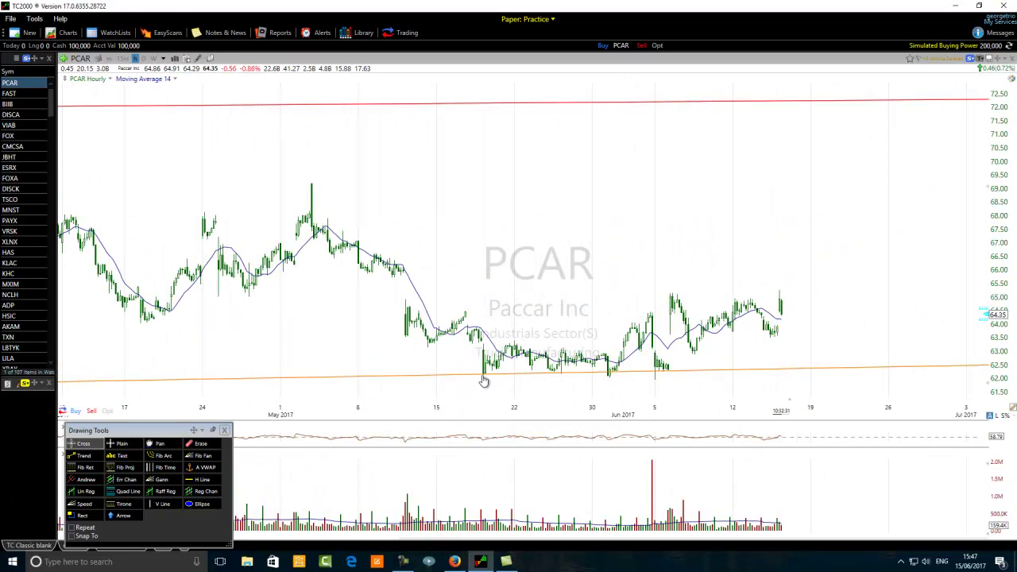
pyautogui.moveTo(484, 381)
pyautogui.scroll(-2, 666, 375)
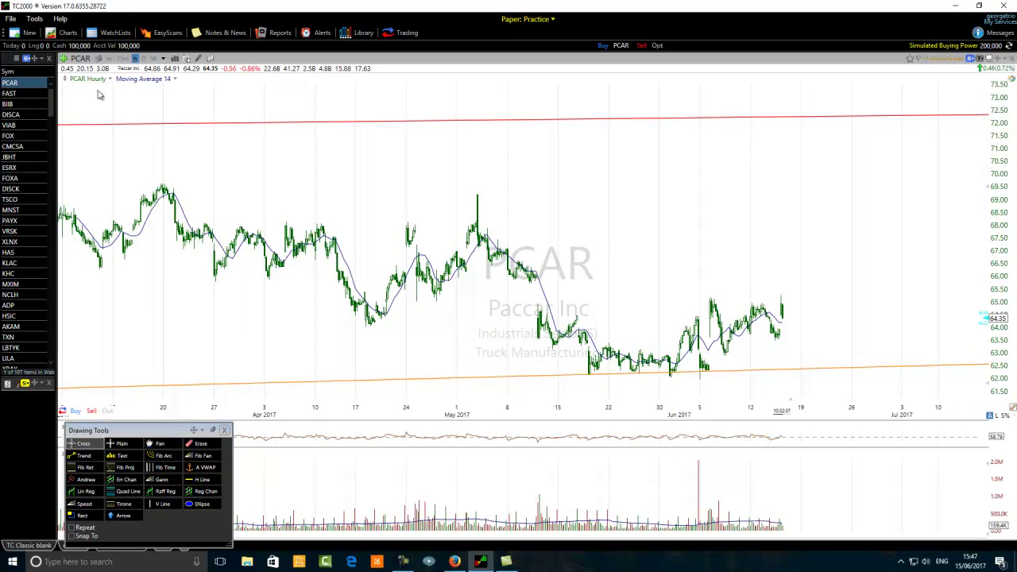
# Set the chart back to the Monthly timeframe.
pyautogui.click(164, 60)
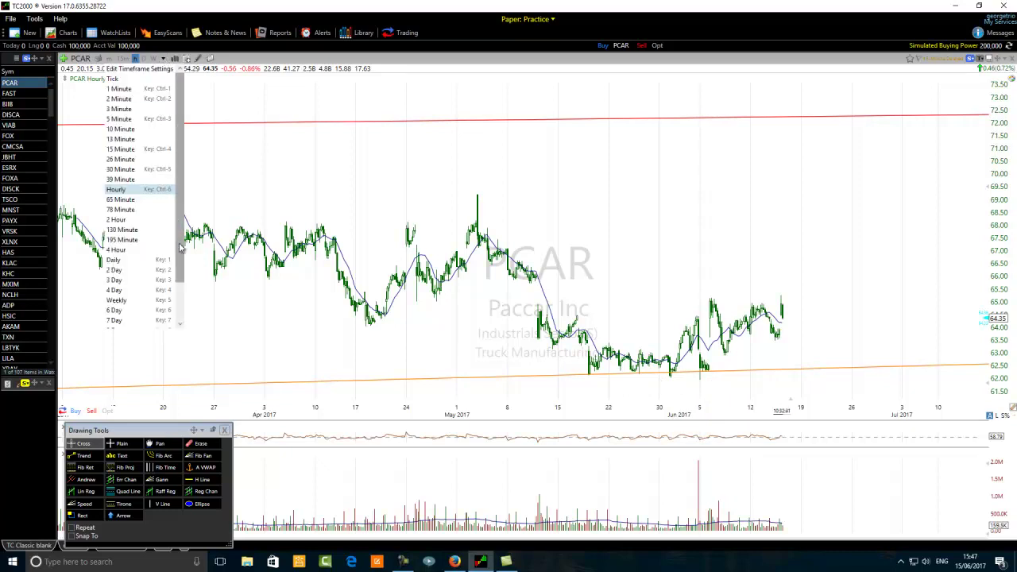
pyautogui.scroll(-2, 181, 307)
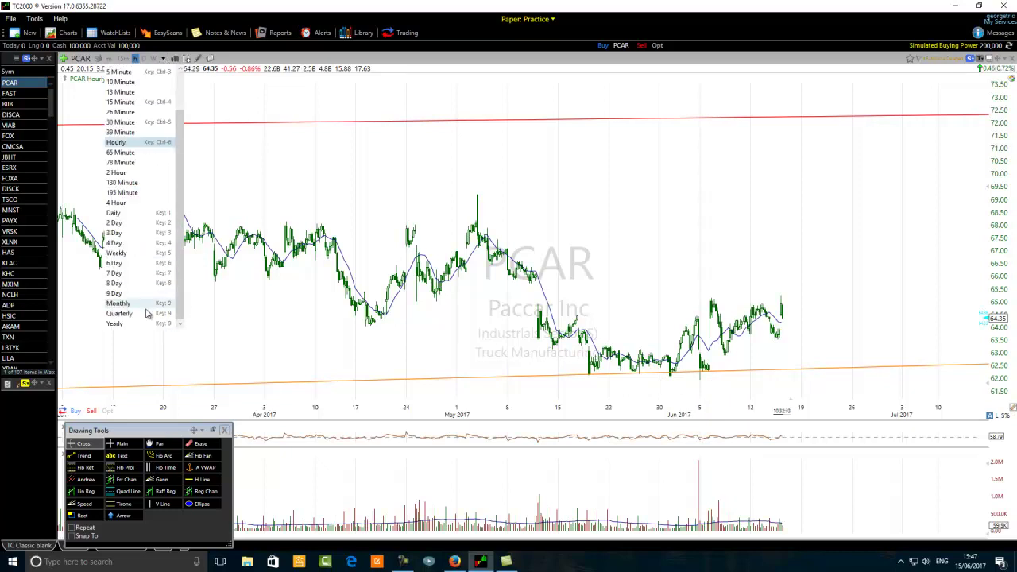
pyautogui.click(118, 304)
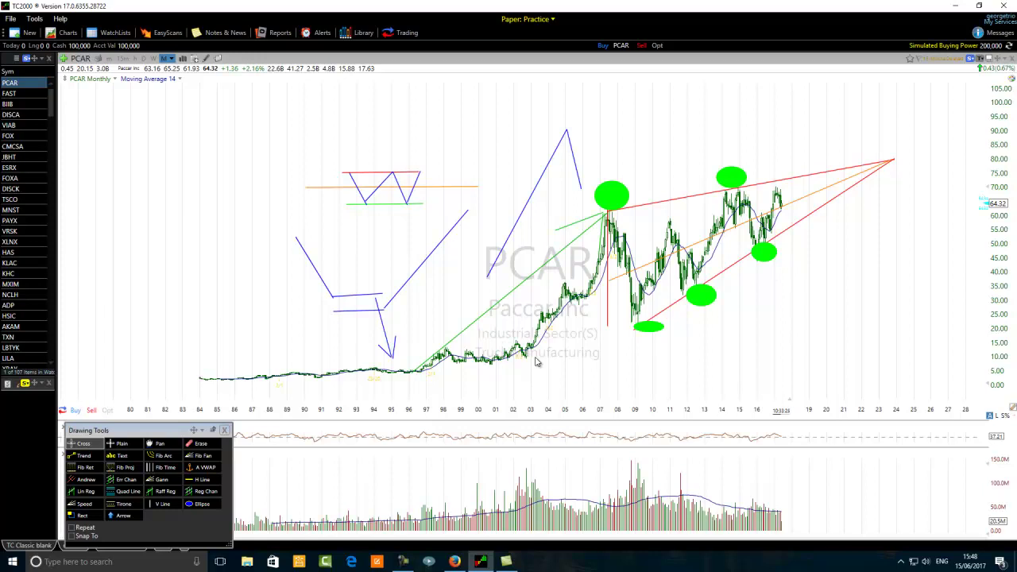
# Examine how monthly prices react at the red wedge's upper and lower lines and its orange midline, including the green-marked touch points.
pyautogui.scroll(2, 537, 362)
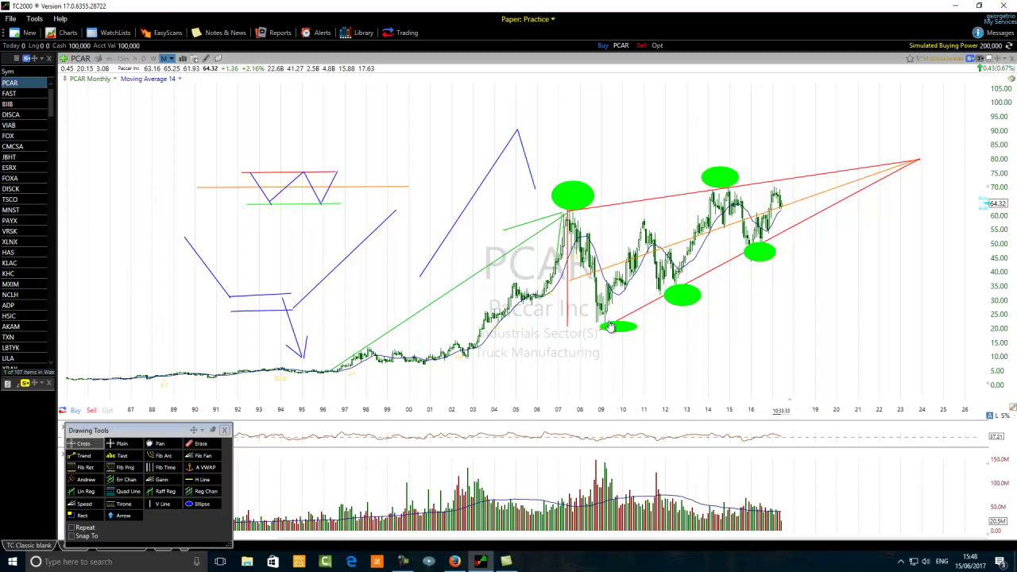
pyautogui.moveTo(682, 296)
pyautogui.moveTo(759, 250)
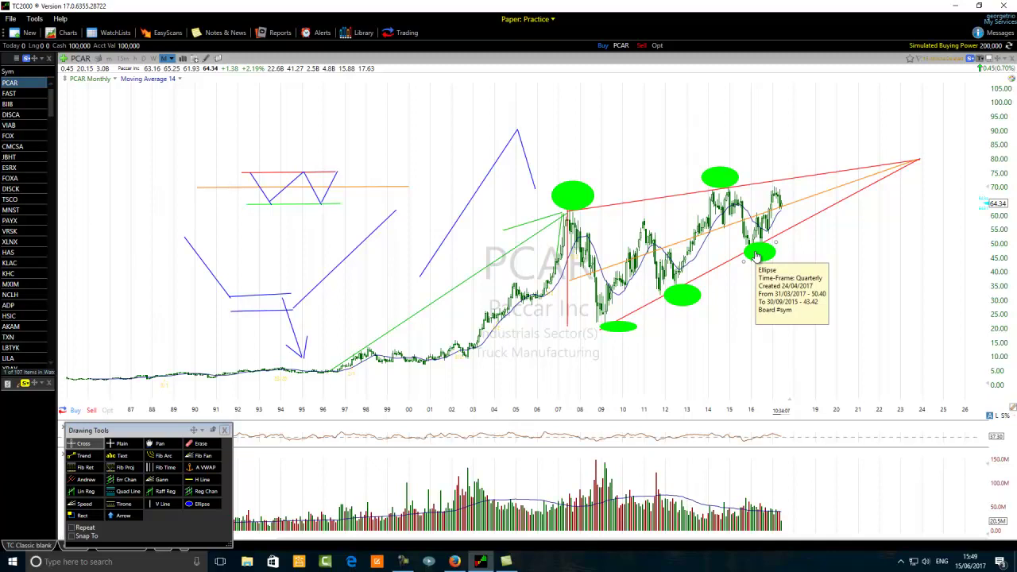
pyautogui.moveTo(780, 209)
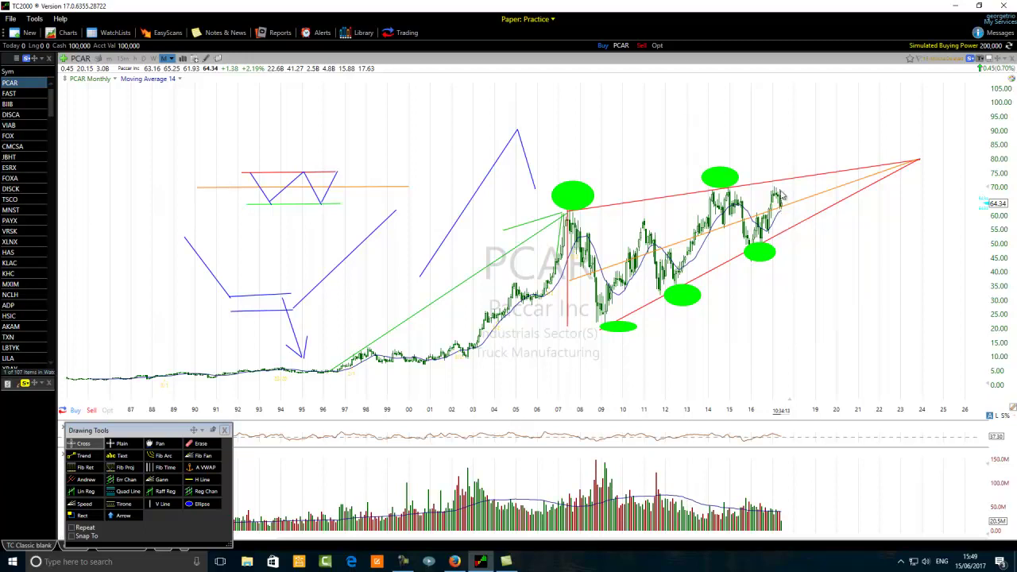
pyautogui.moveTo(780, 182)
pyautogui.moveTo(811, 178)
pyautogui.moveTo(332, 193)
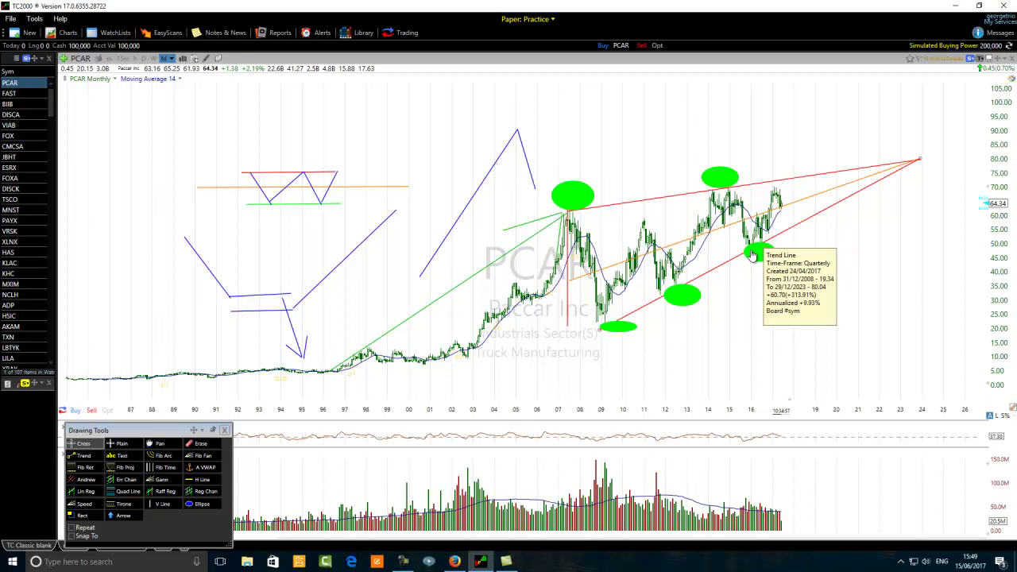
pyautogui.scroll(2, 753, 255)
pyautogui.scroll(2, 701, 286)
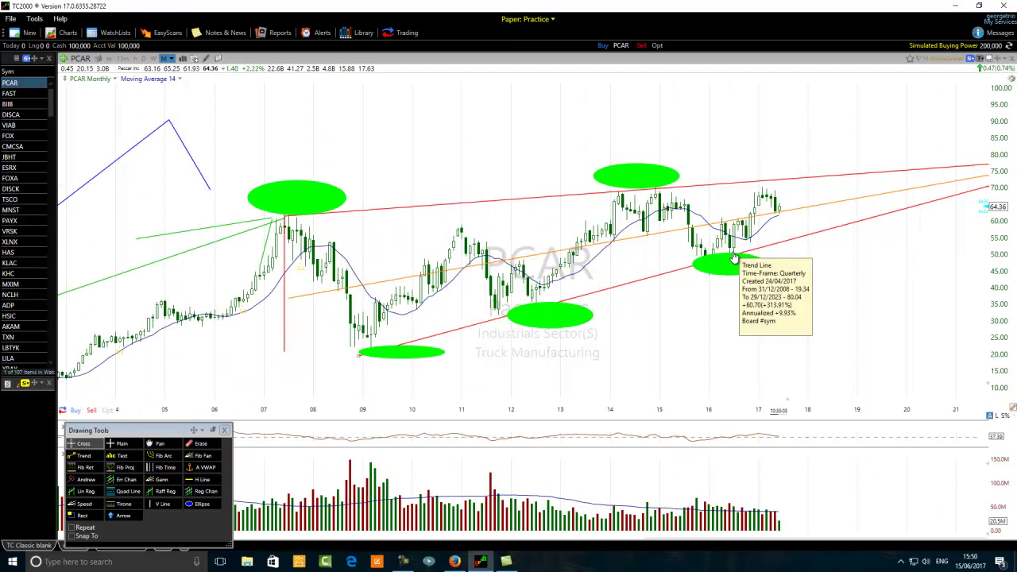
pyautogui.moveTo(739, 225)
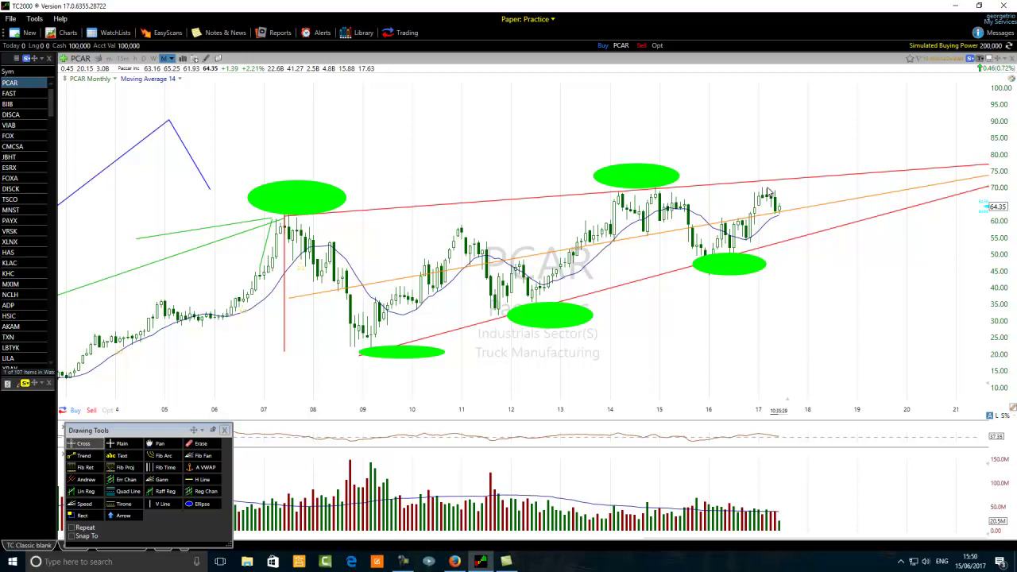
# Draw a steep falling trend line from about 98 in 1991 down into the start of the blue zigzag in the small range sketch.
pyautogui.scroll(-10, 469, 314)
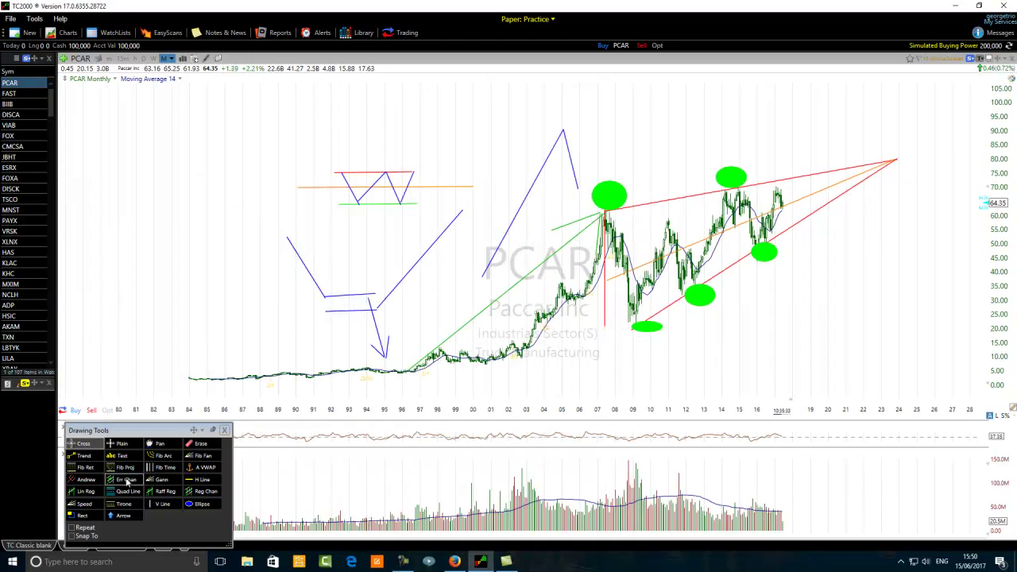
pyautogui.click(76, 459)
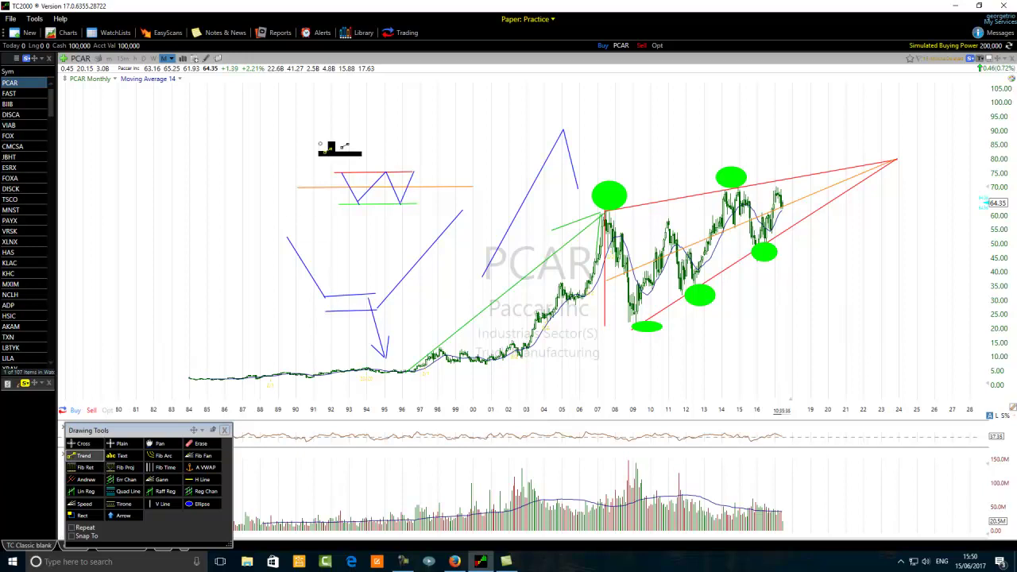
pyautogui.moveTo(314, 106); pyautogui.dragTo(347, 186)
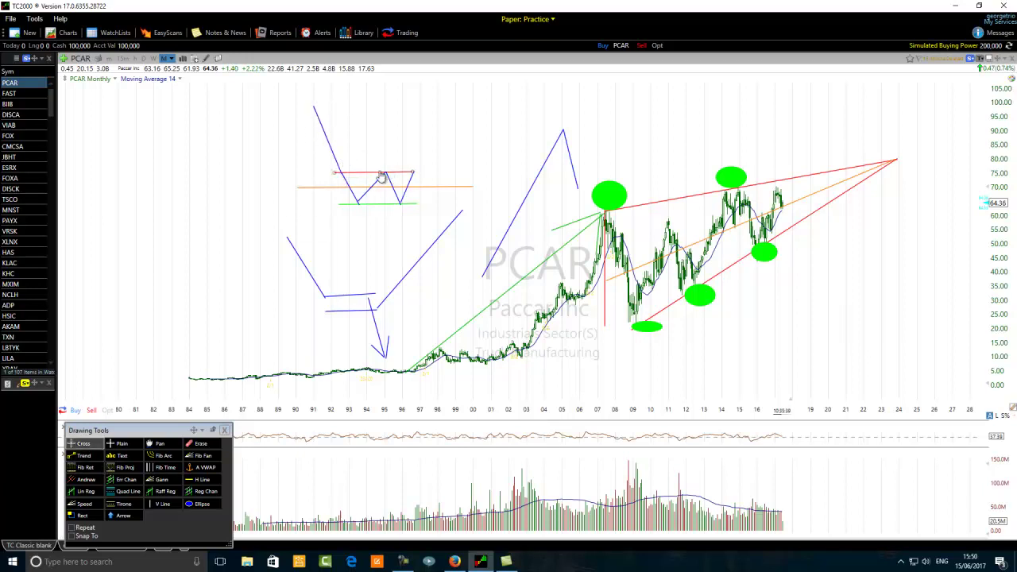
pyautogui.click(340, 175)
pyautogui.moveTo(421, 191)
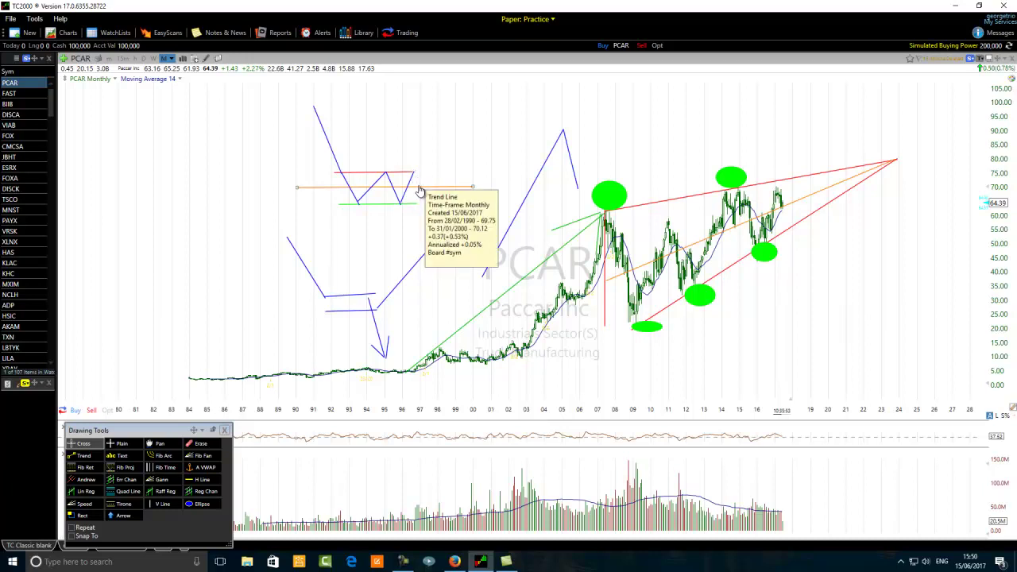